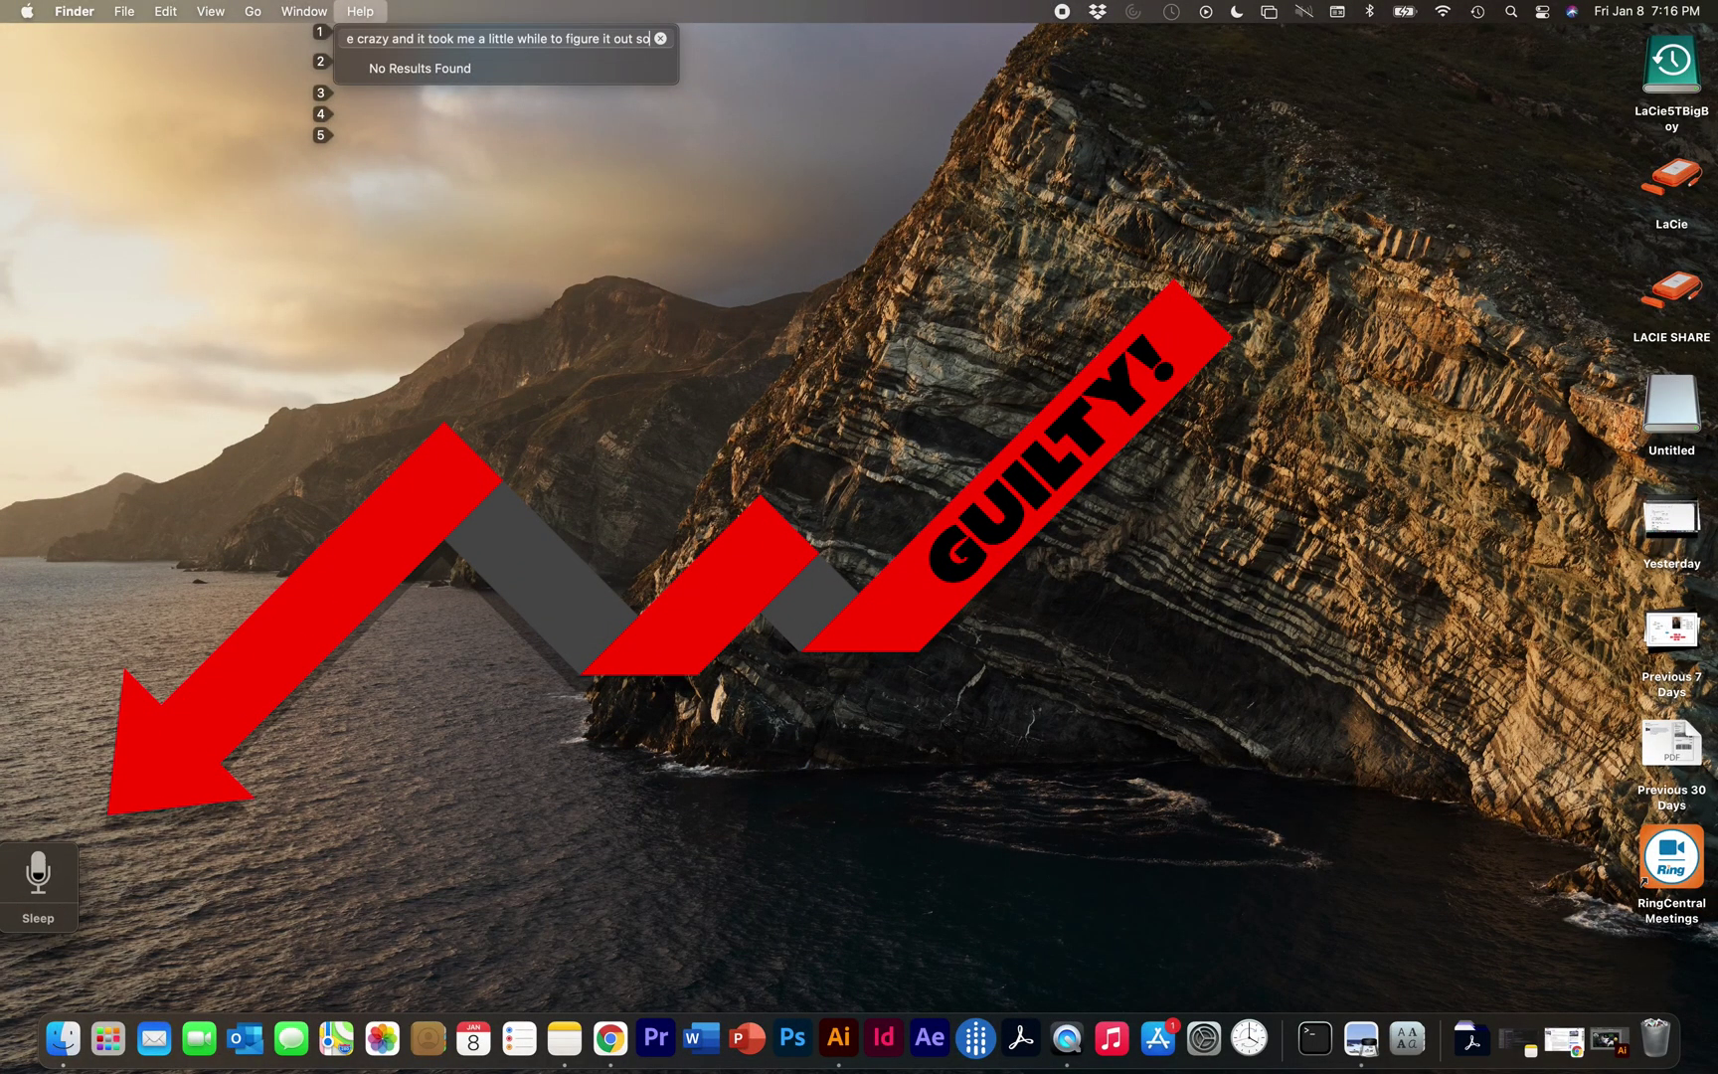
Bring EpicFail to the front and inspect the File and Edit menus for numbered labels
click(834, 1041)
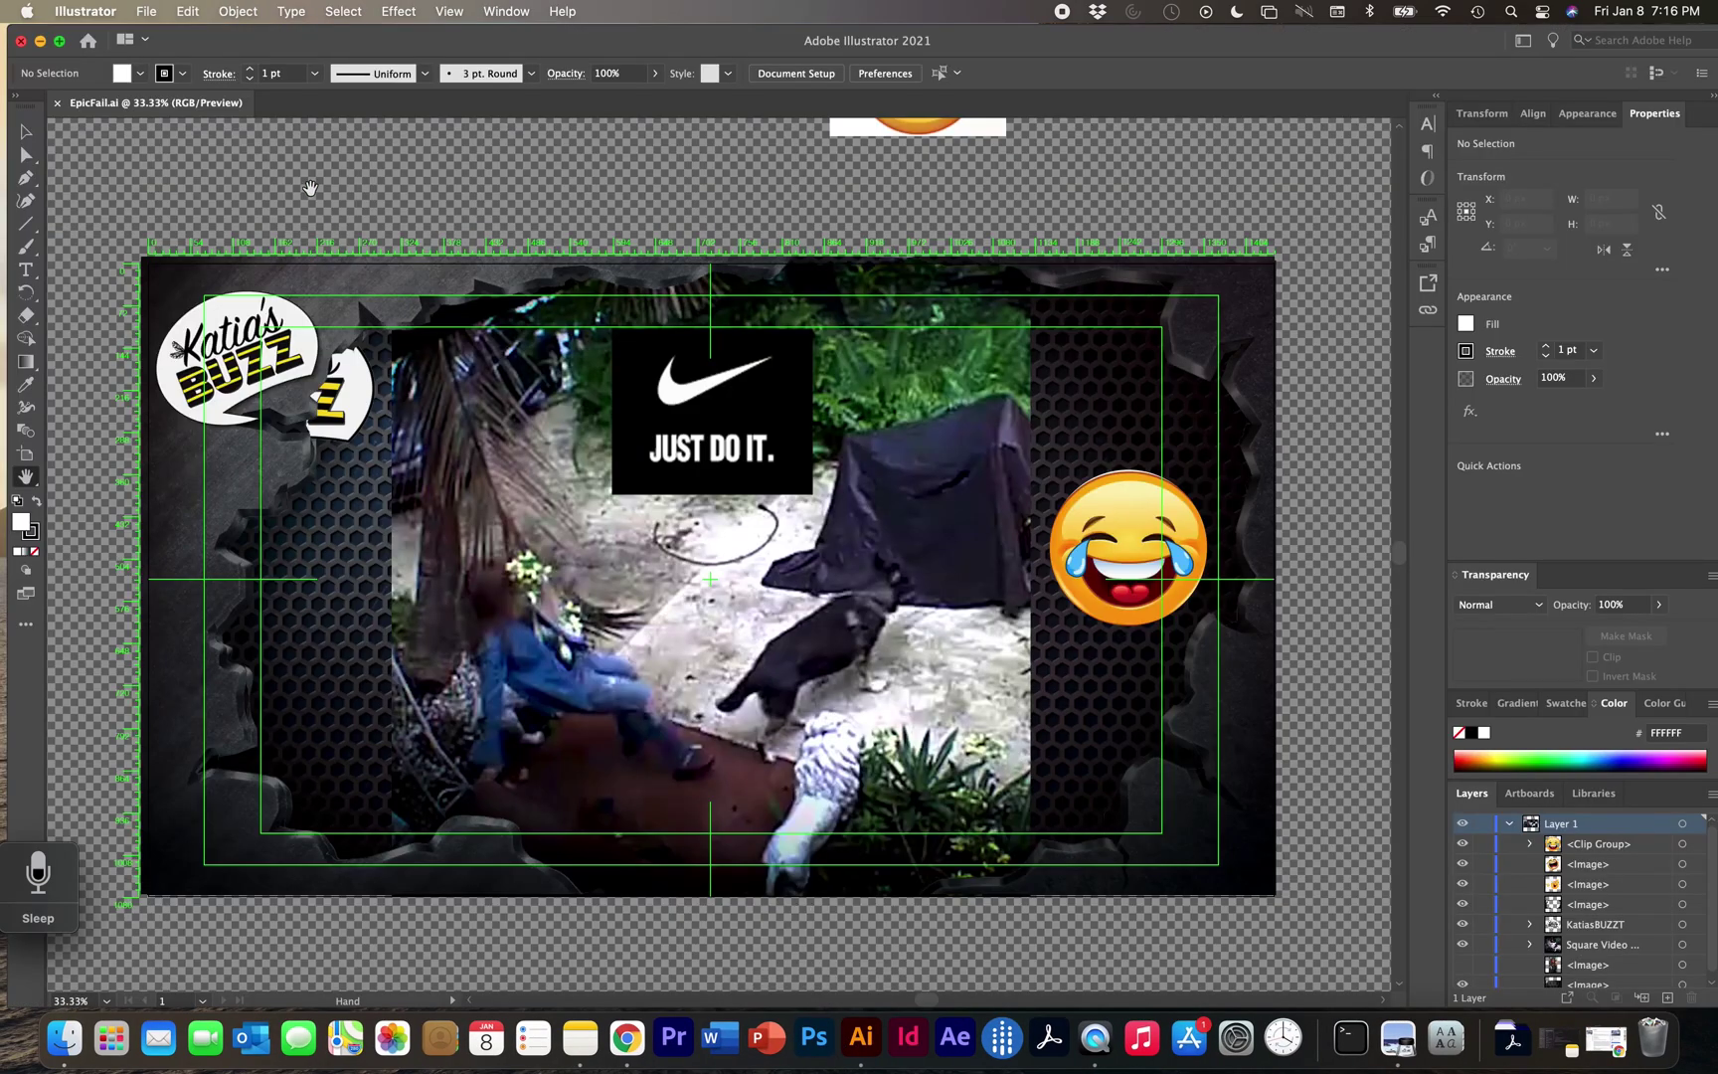
click(146, 19)
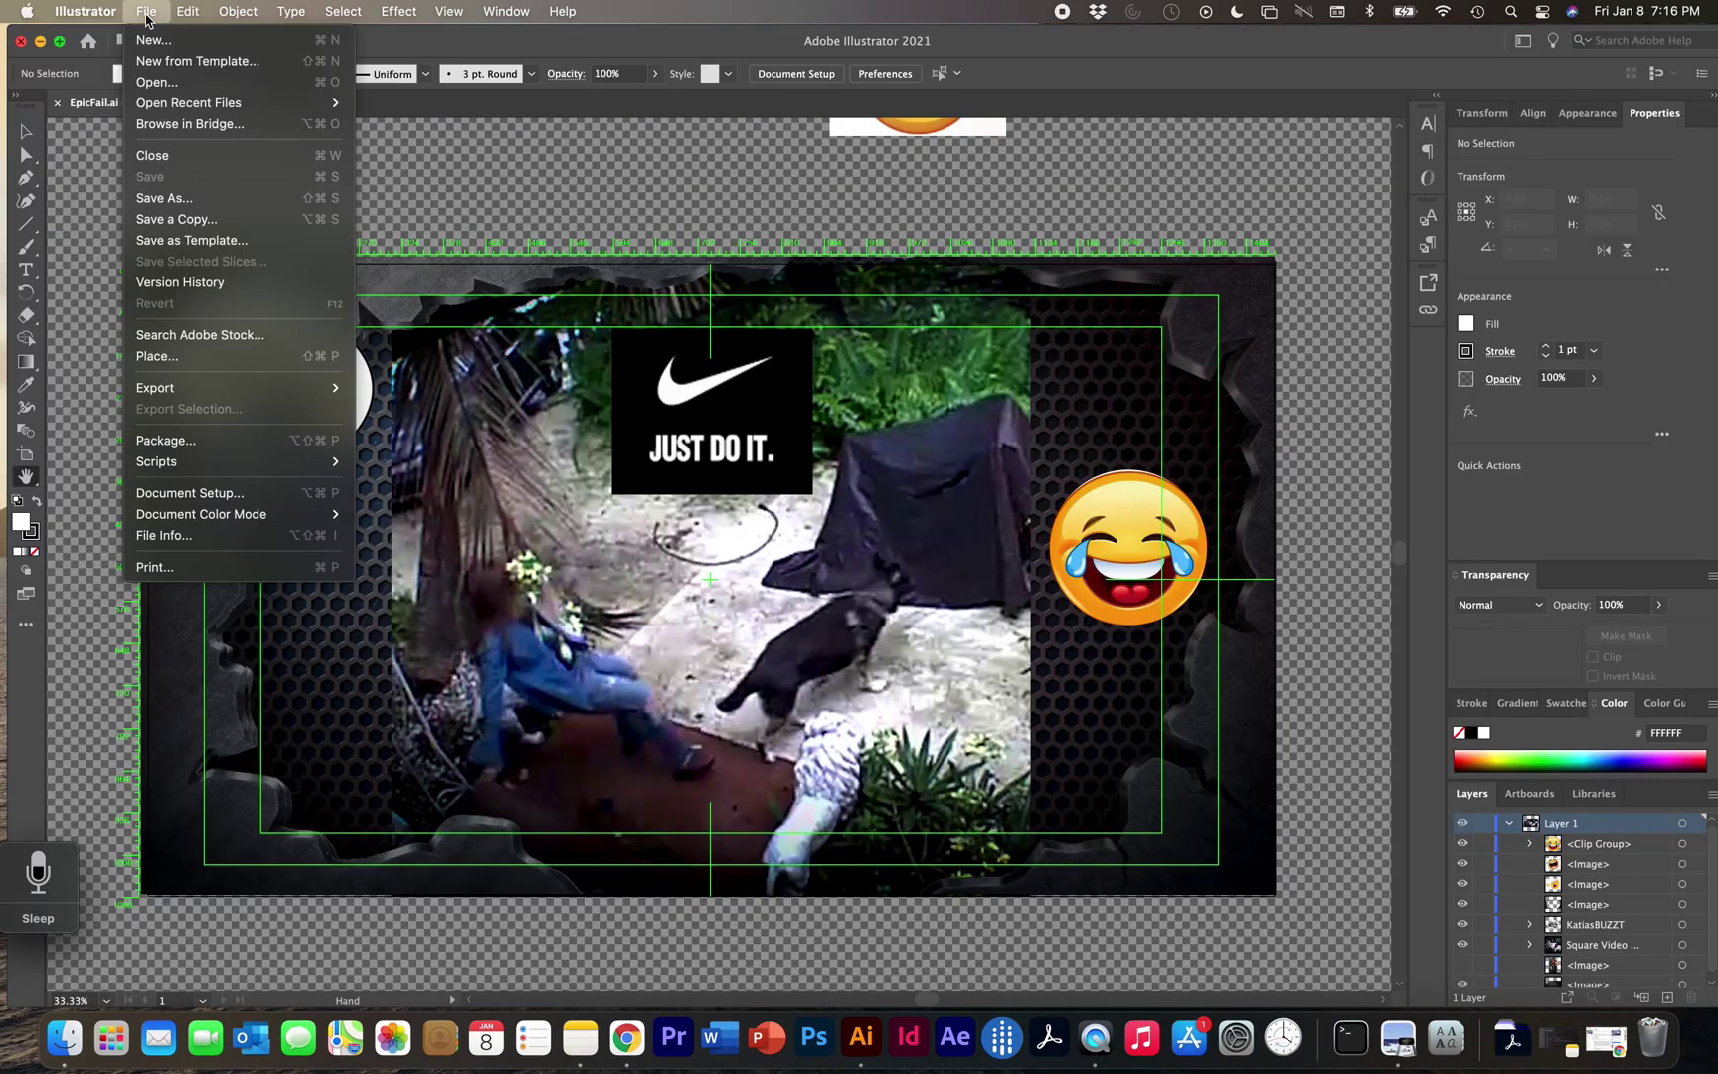
click(195, 15)
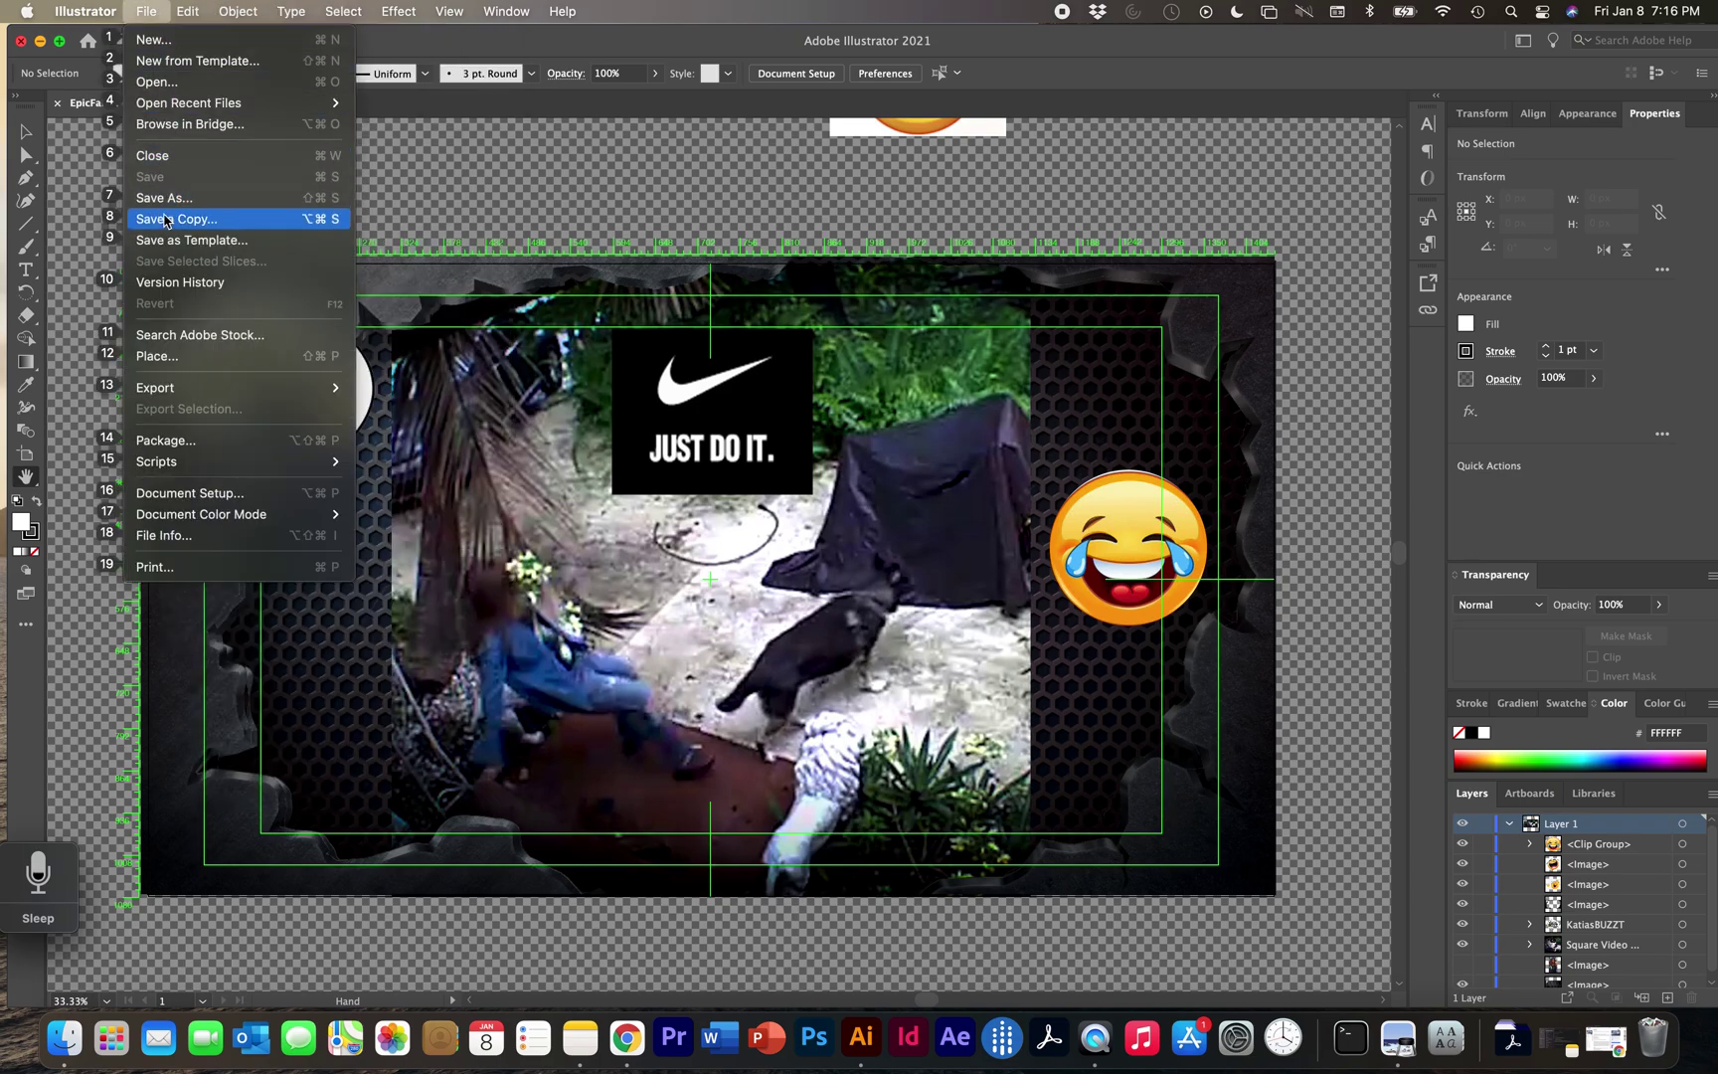
mouse_move(174, 460)
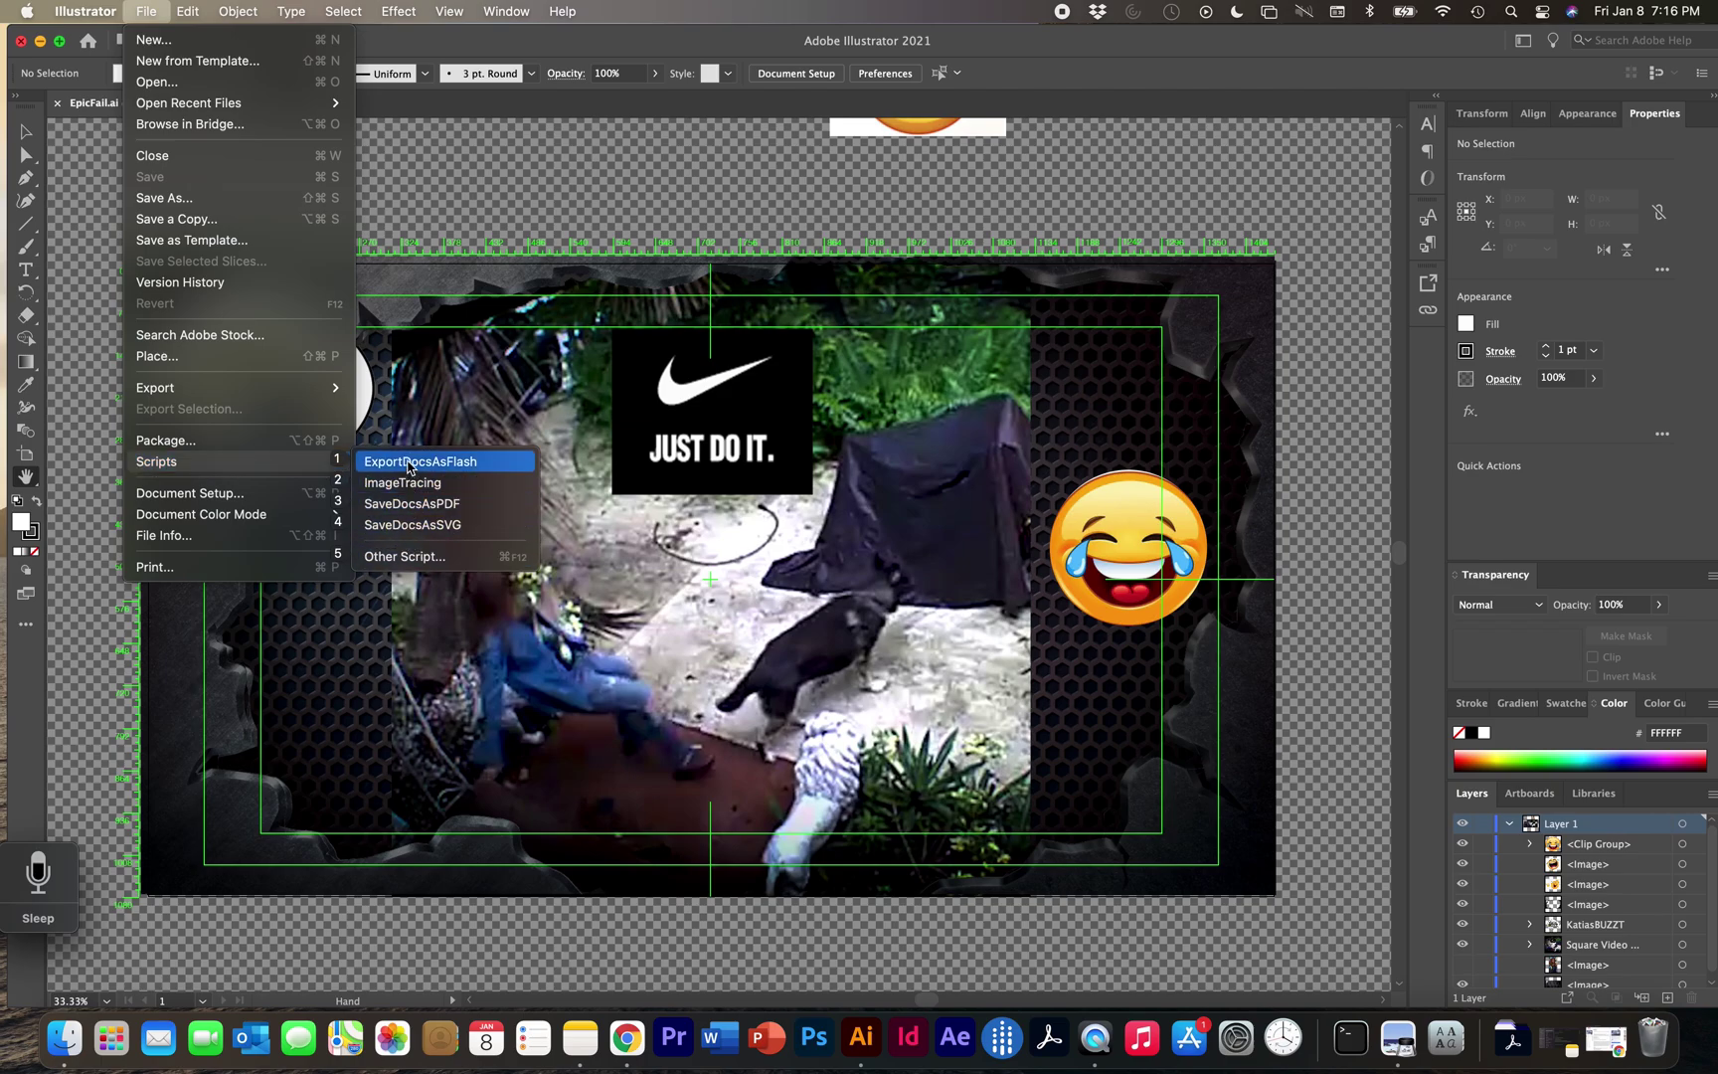
click(38, 900)
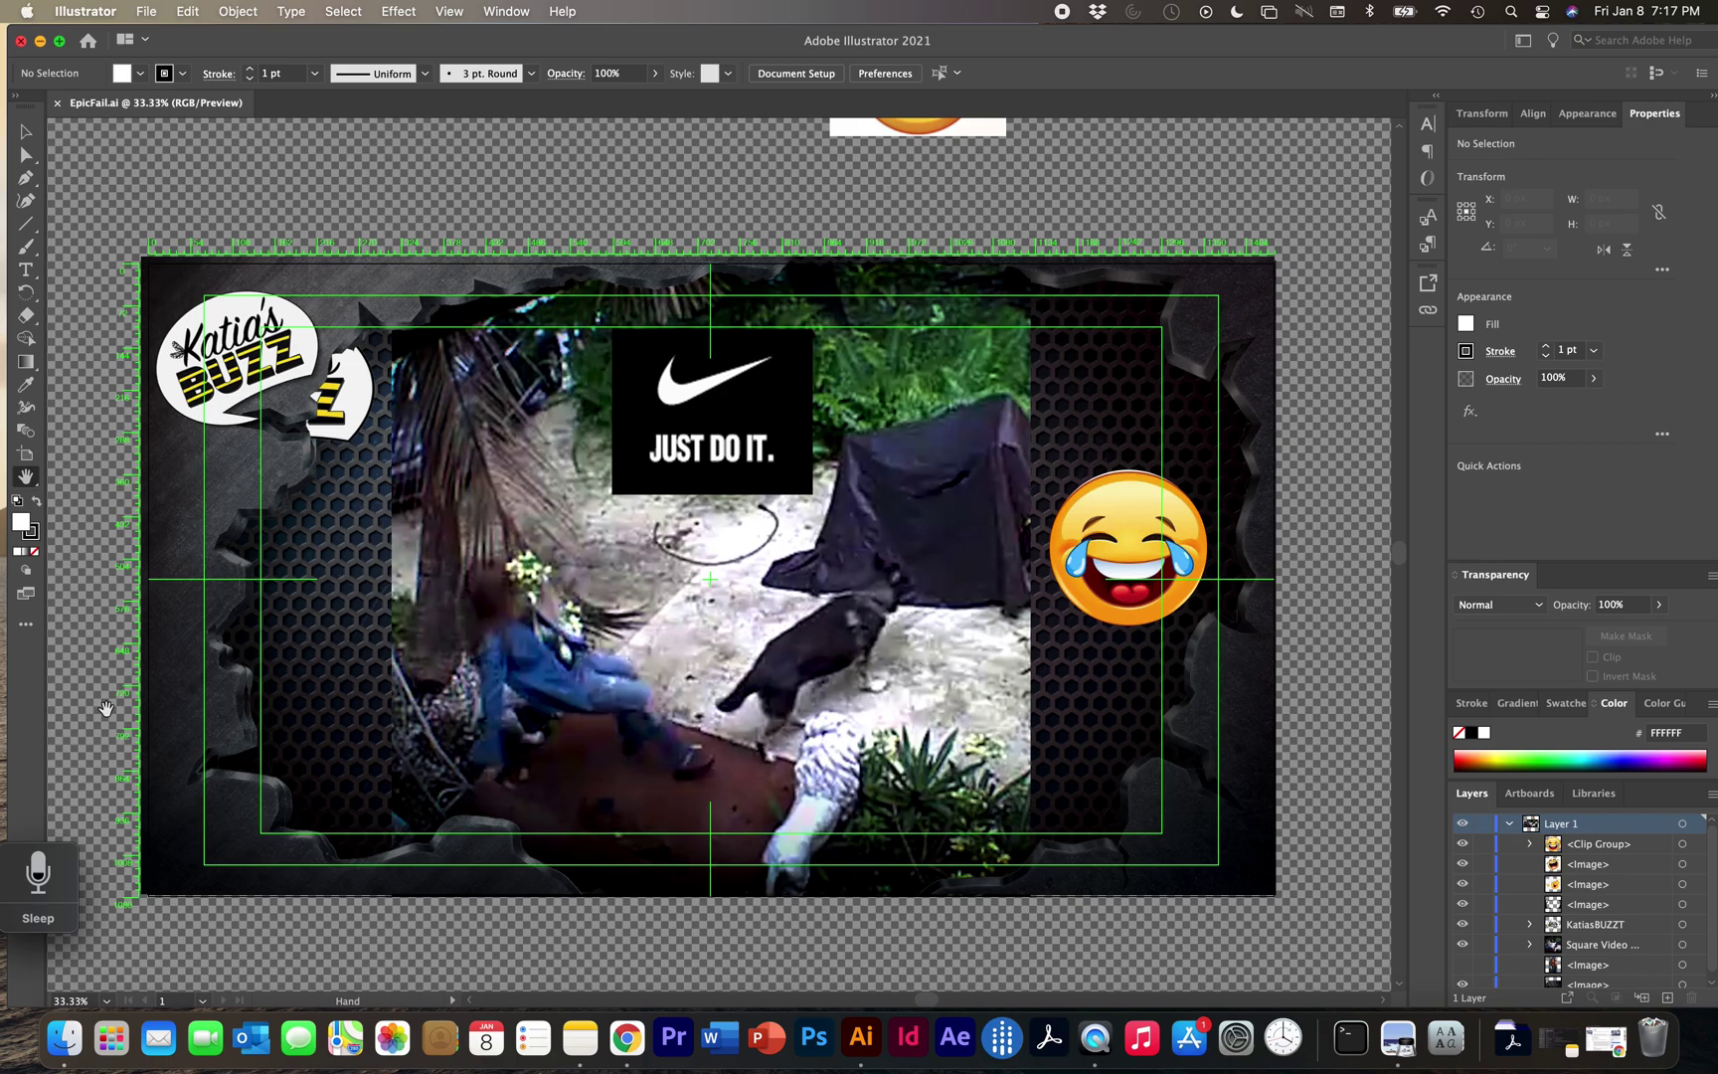
Close the Finder Recents window and uncheck Enable Voice Control in Accessibility preferences
click(64, 1042)
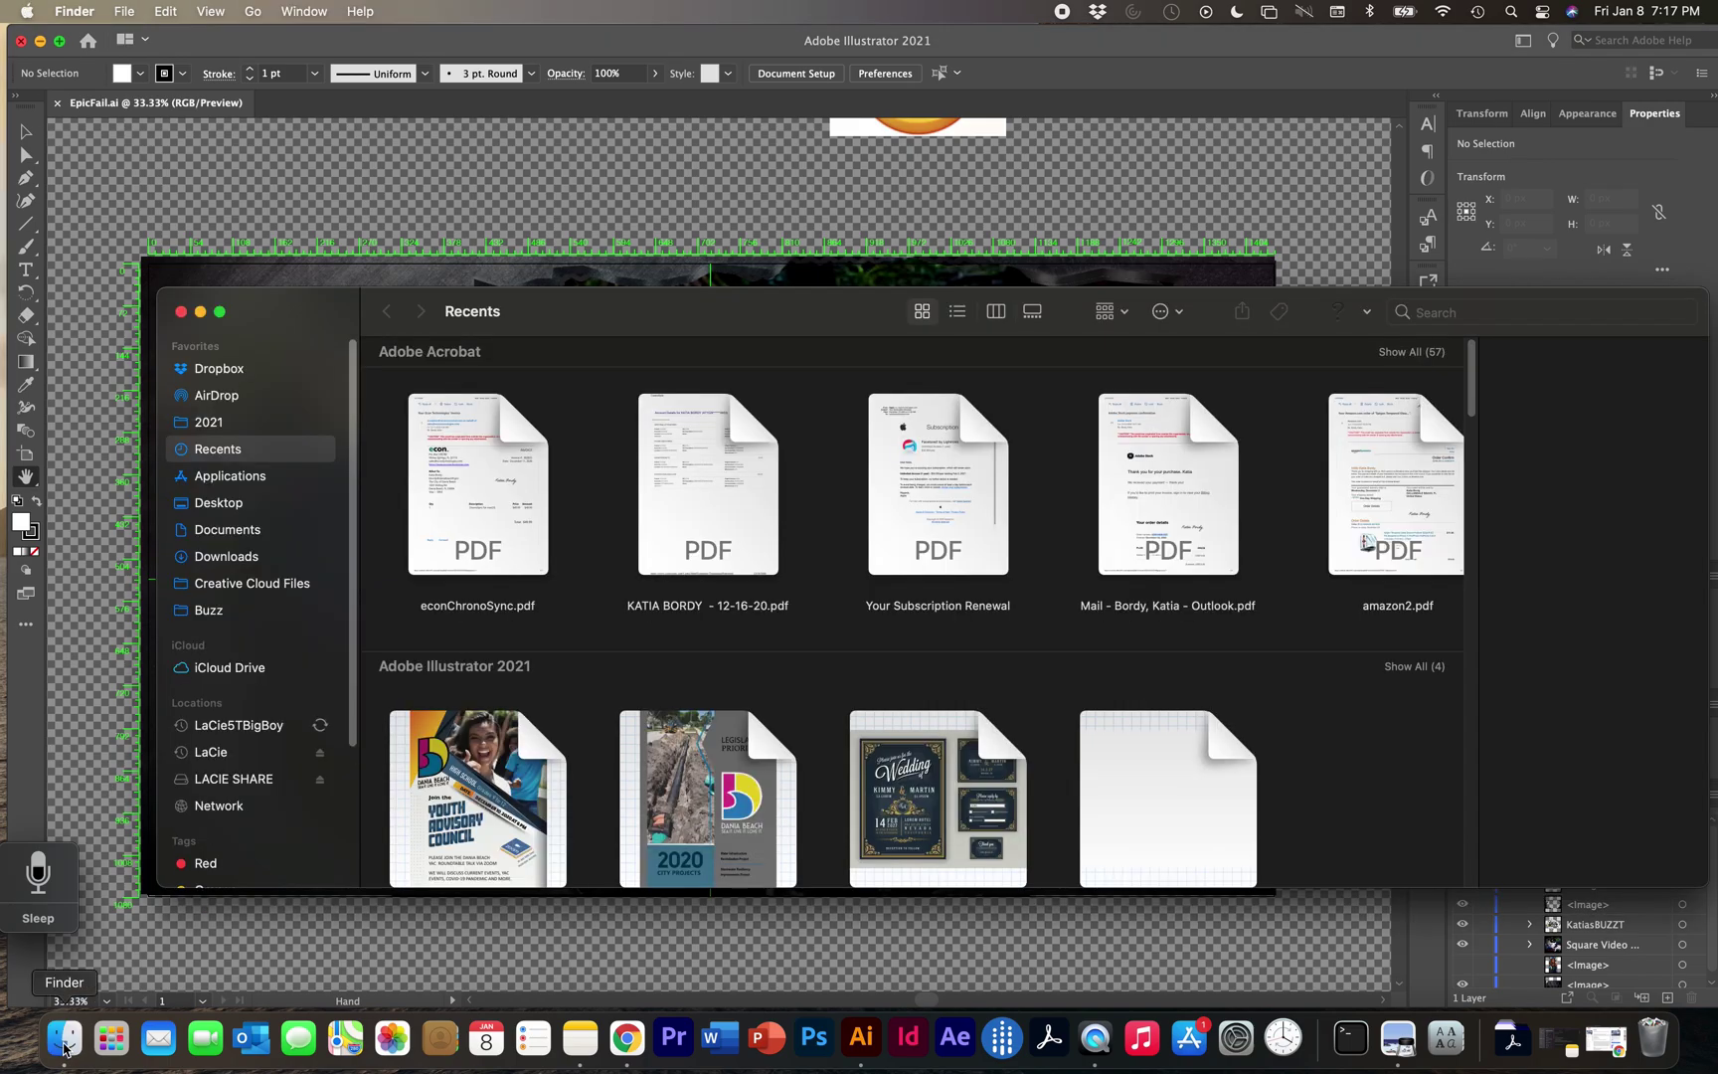
click(182, 312)
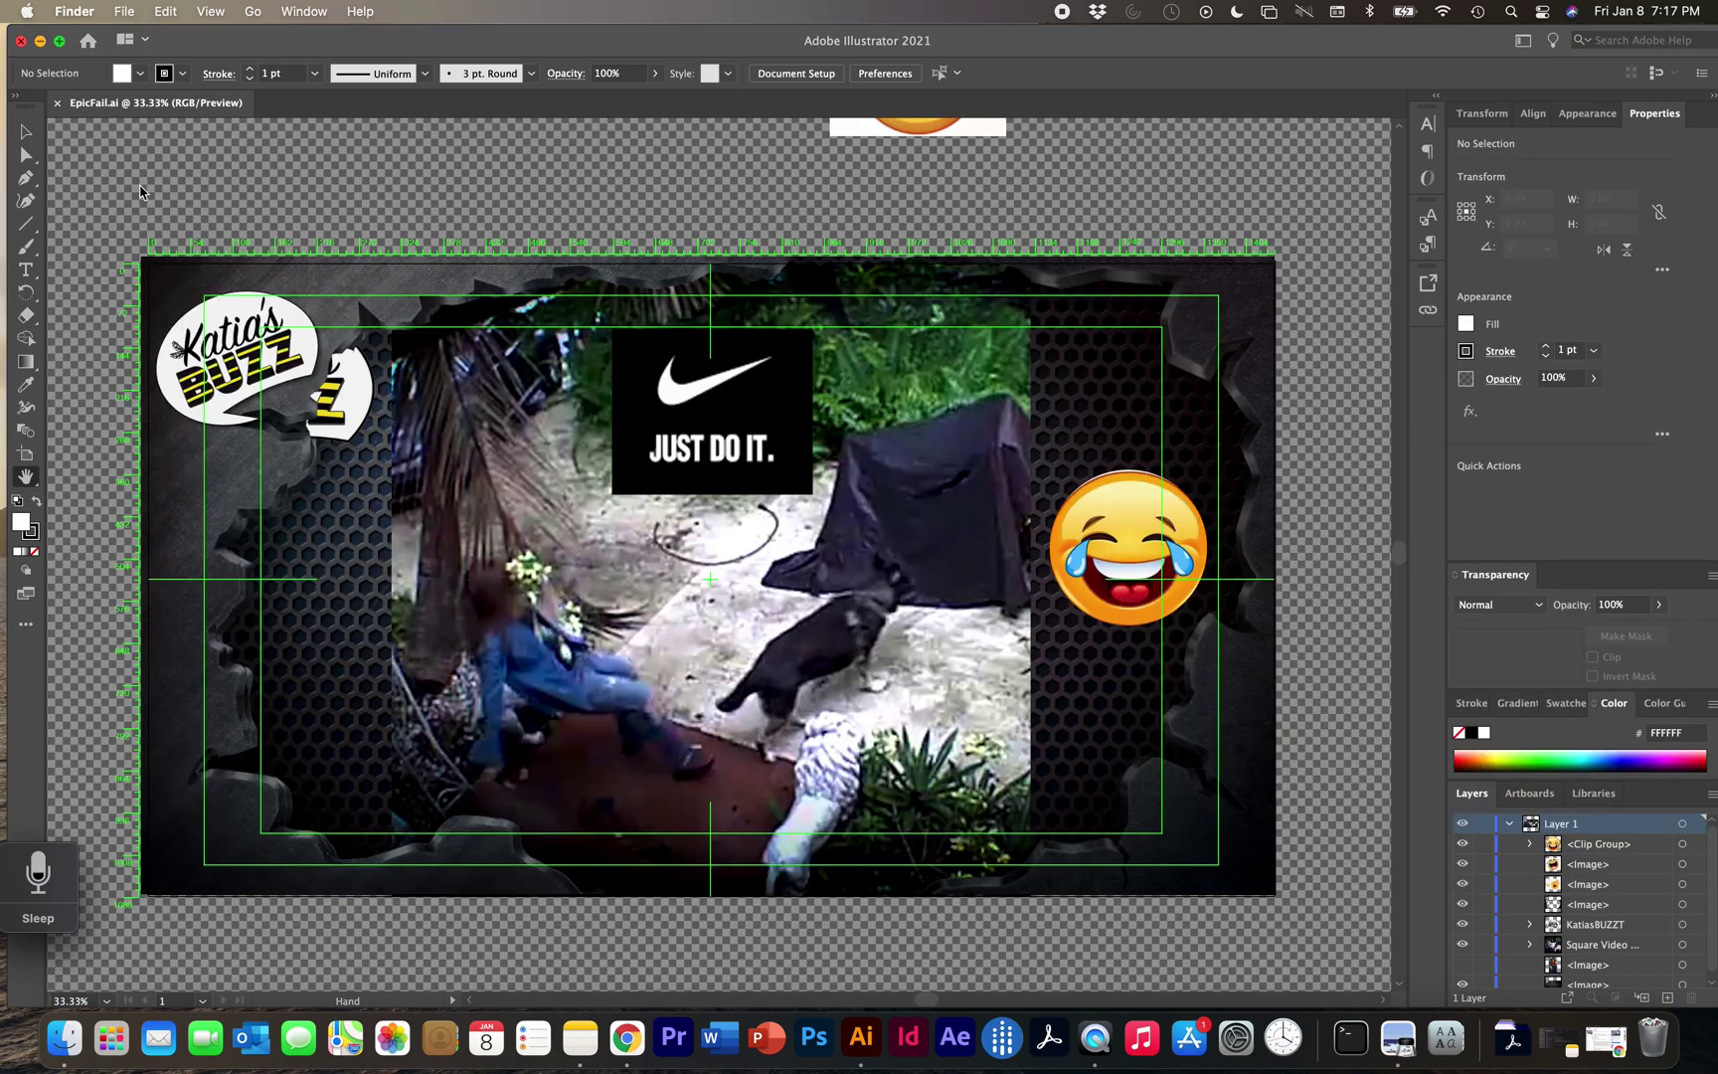
click(26, 16)
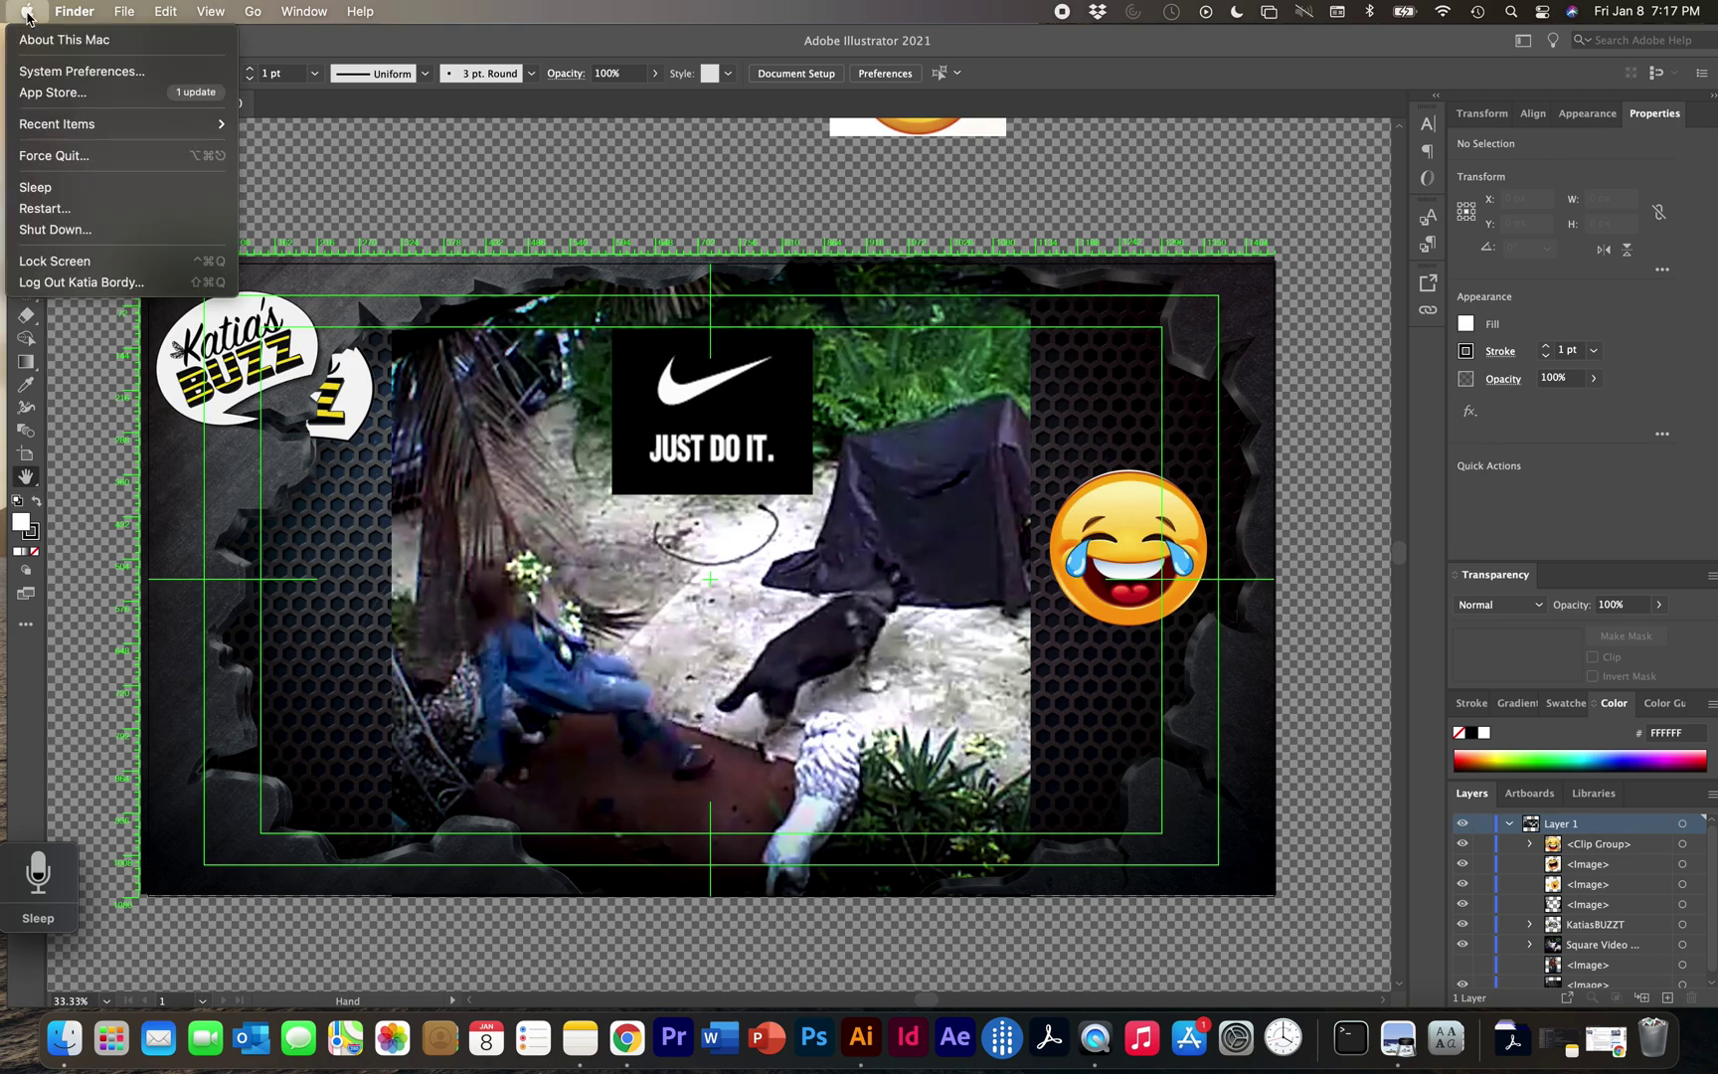
click(64, 70)
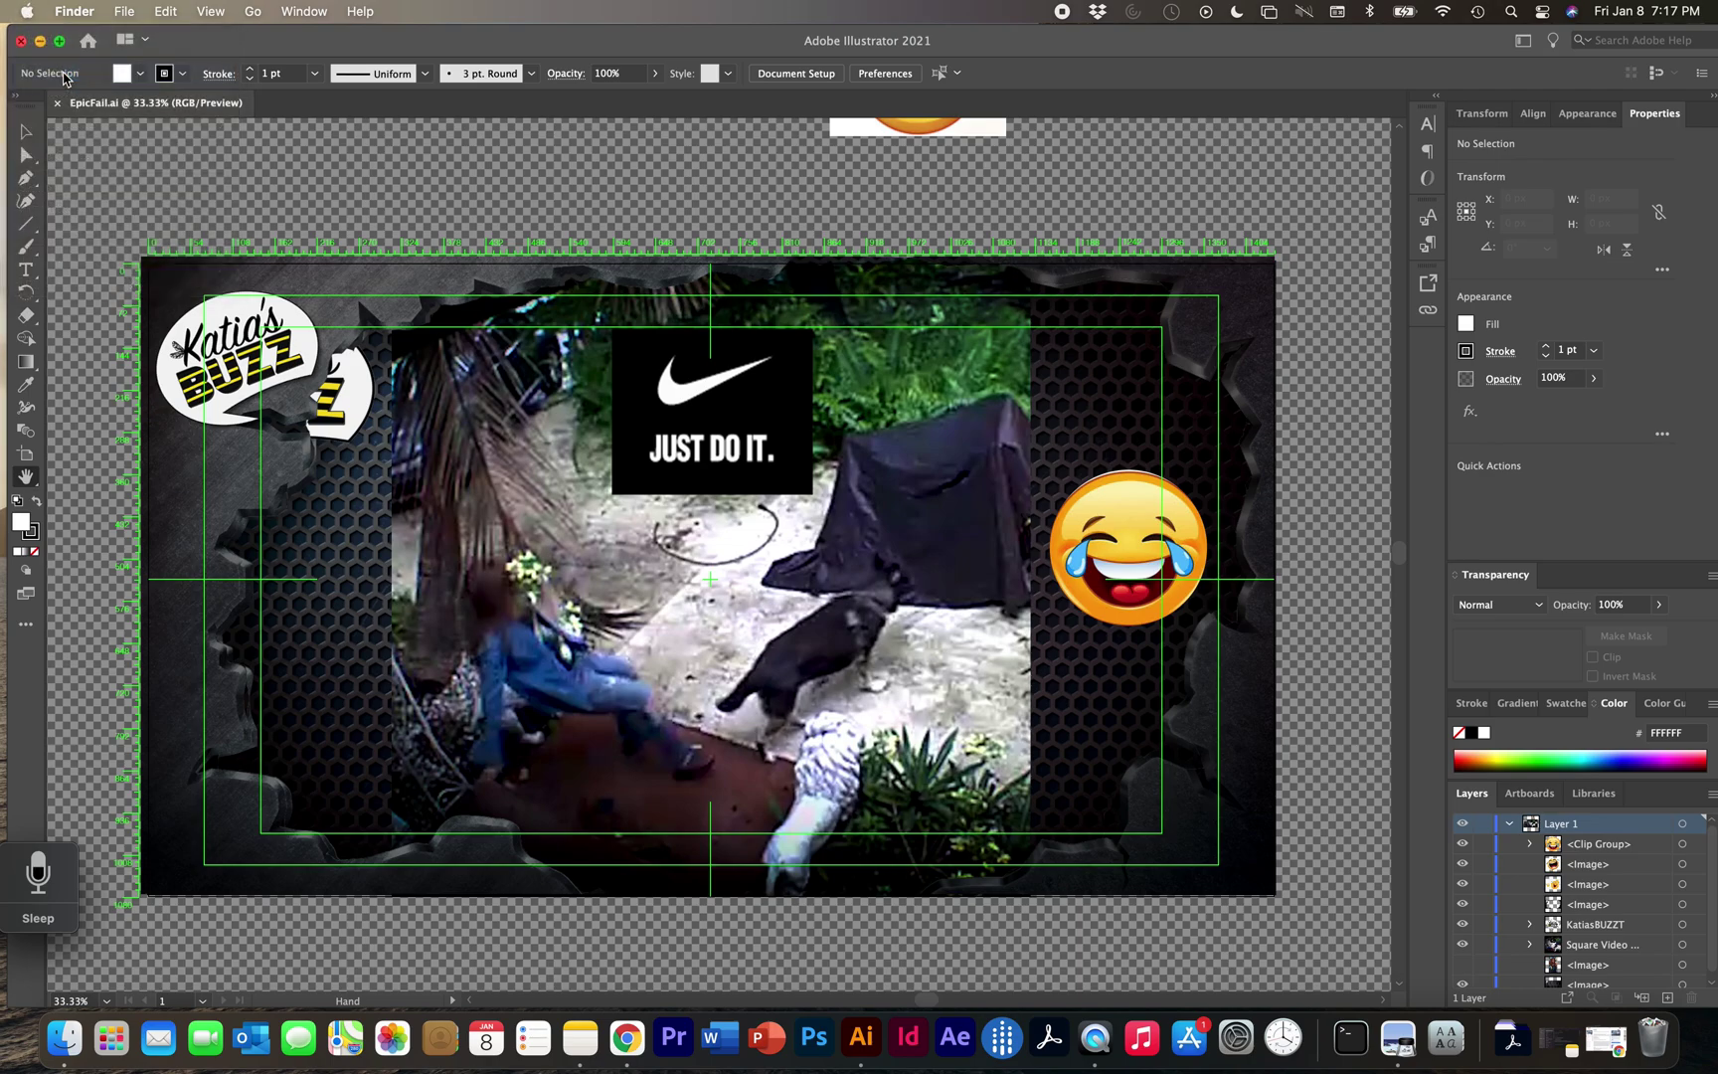
text(system preferences)
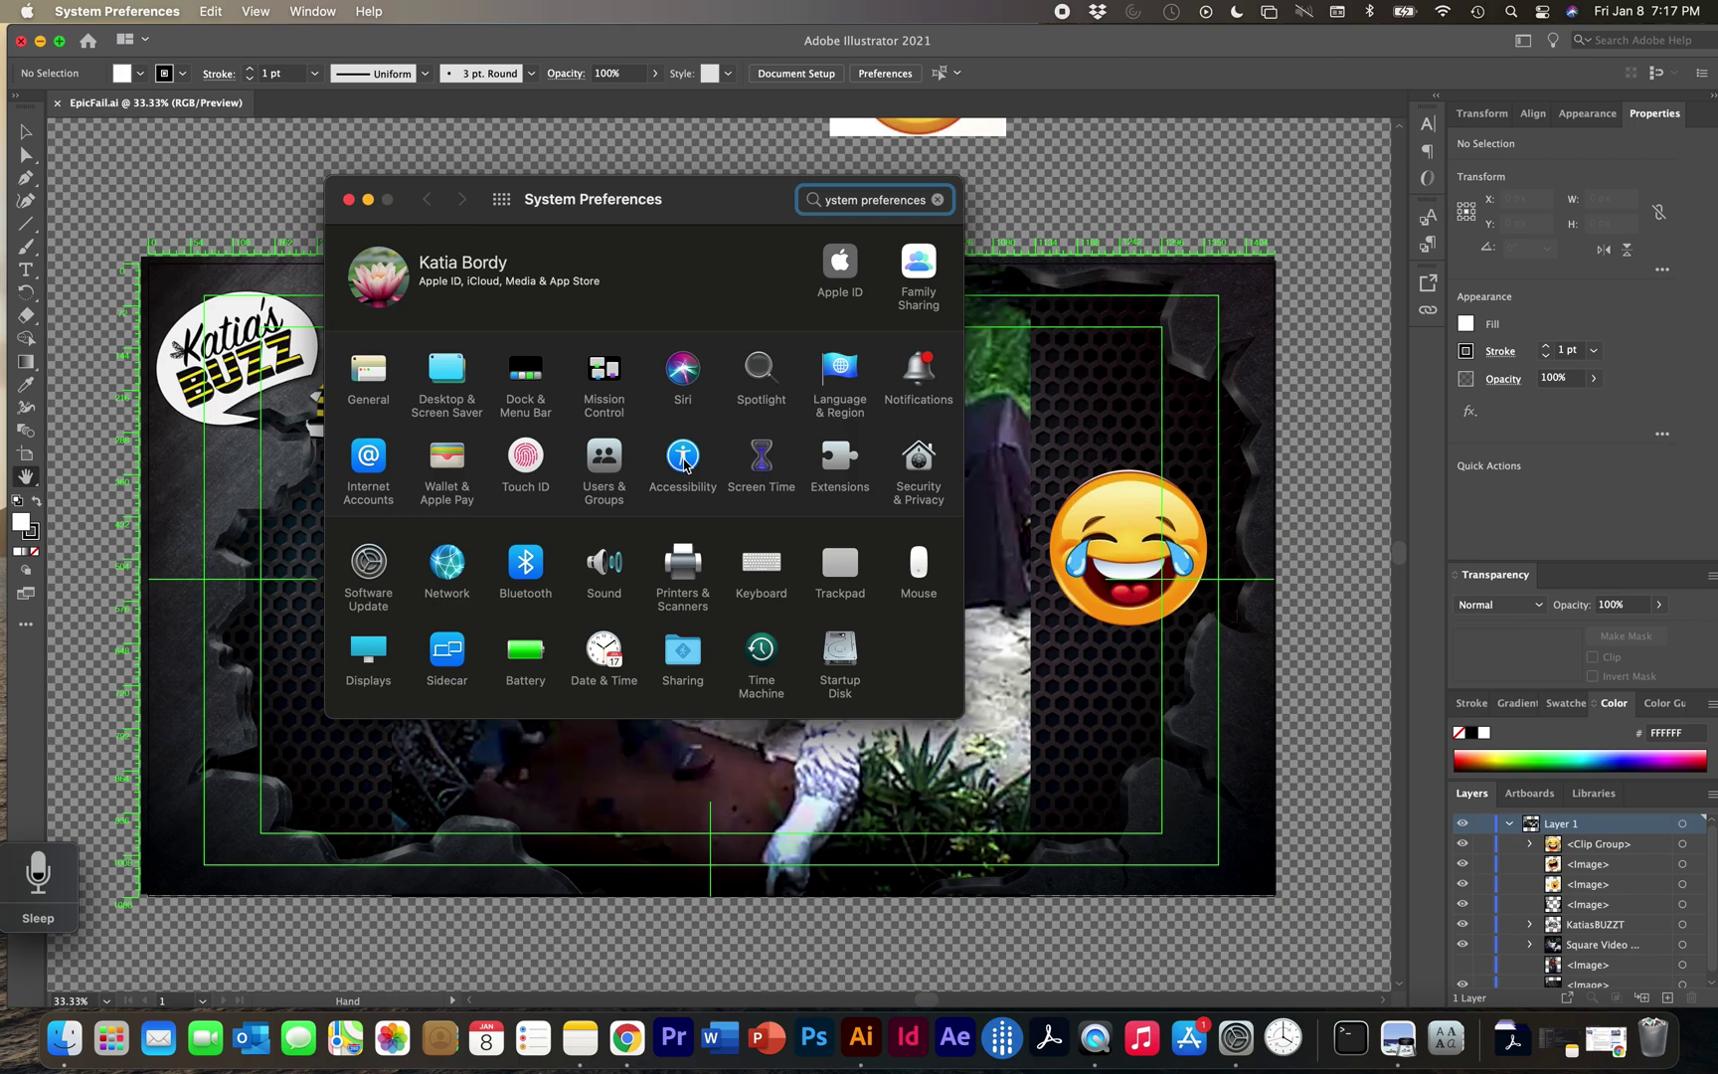
click(672, 458)
scroll(509, 447, down, 4)
click(444, 382)
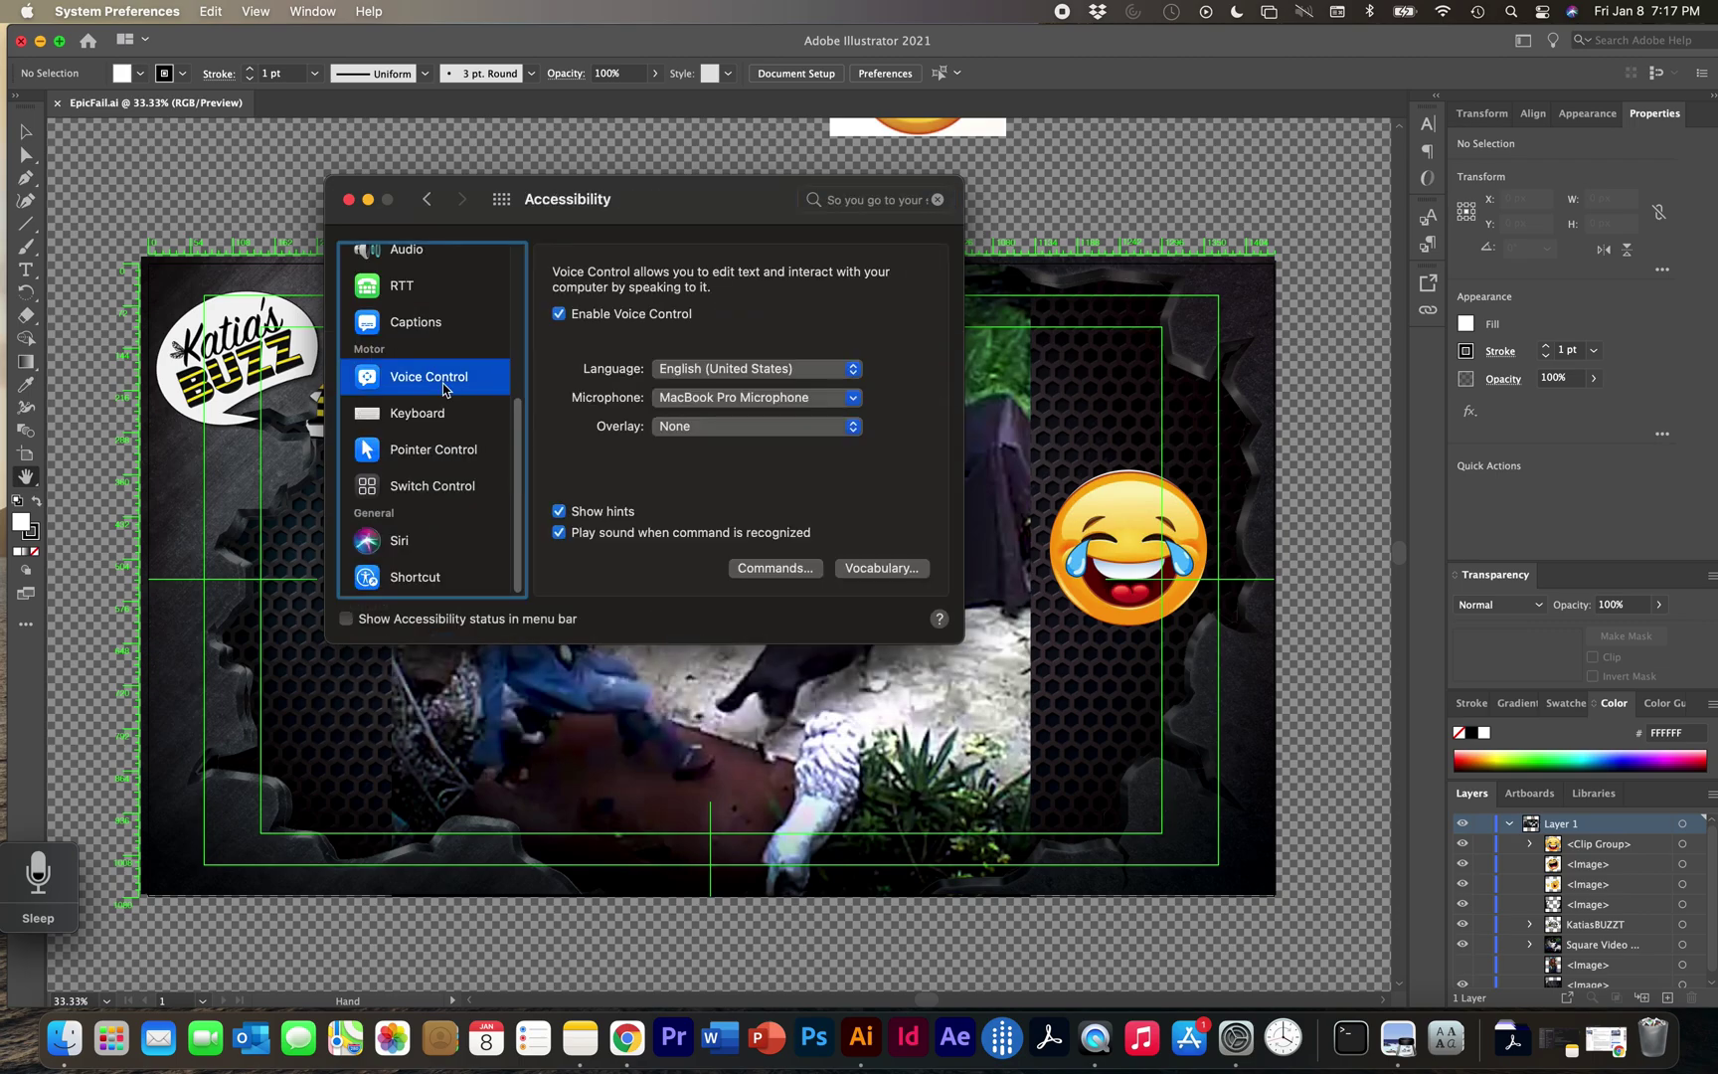
click(556, 313)
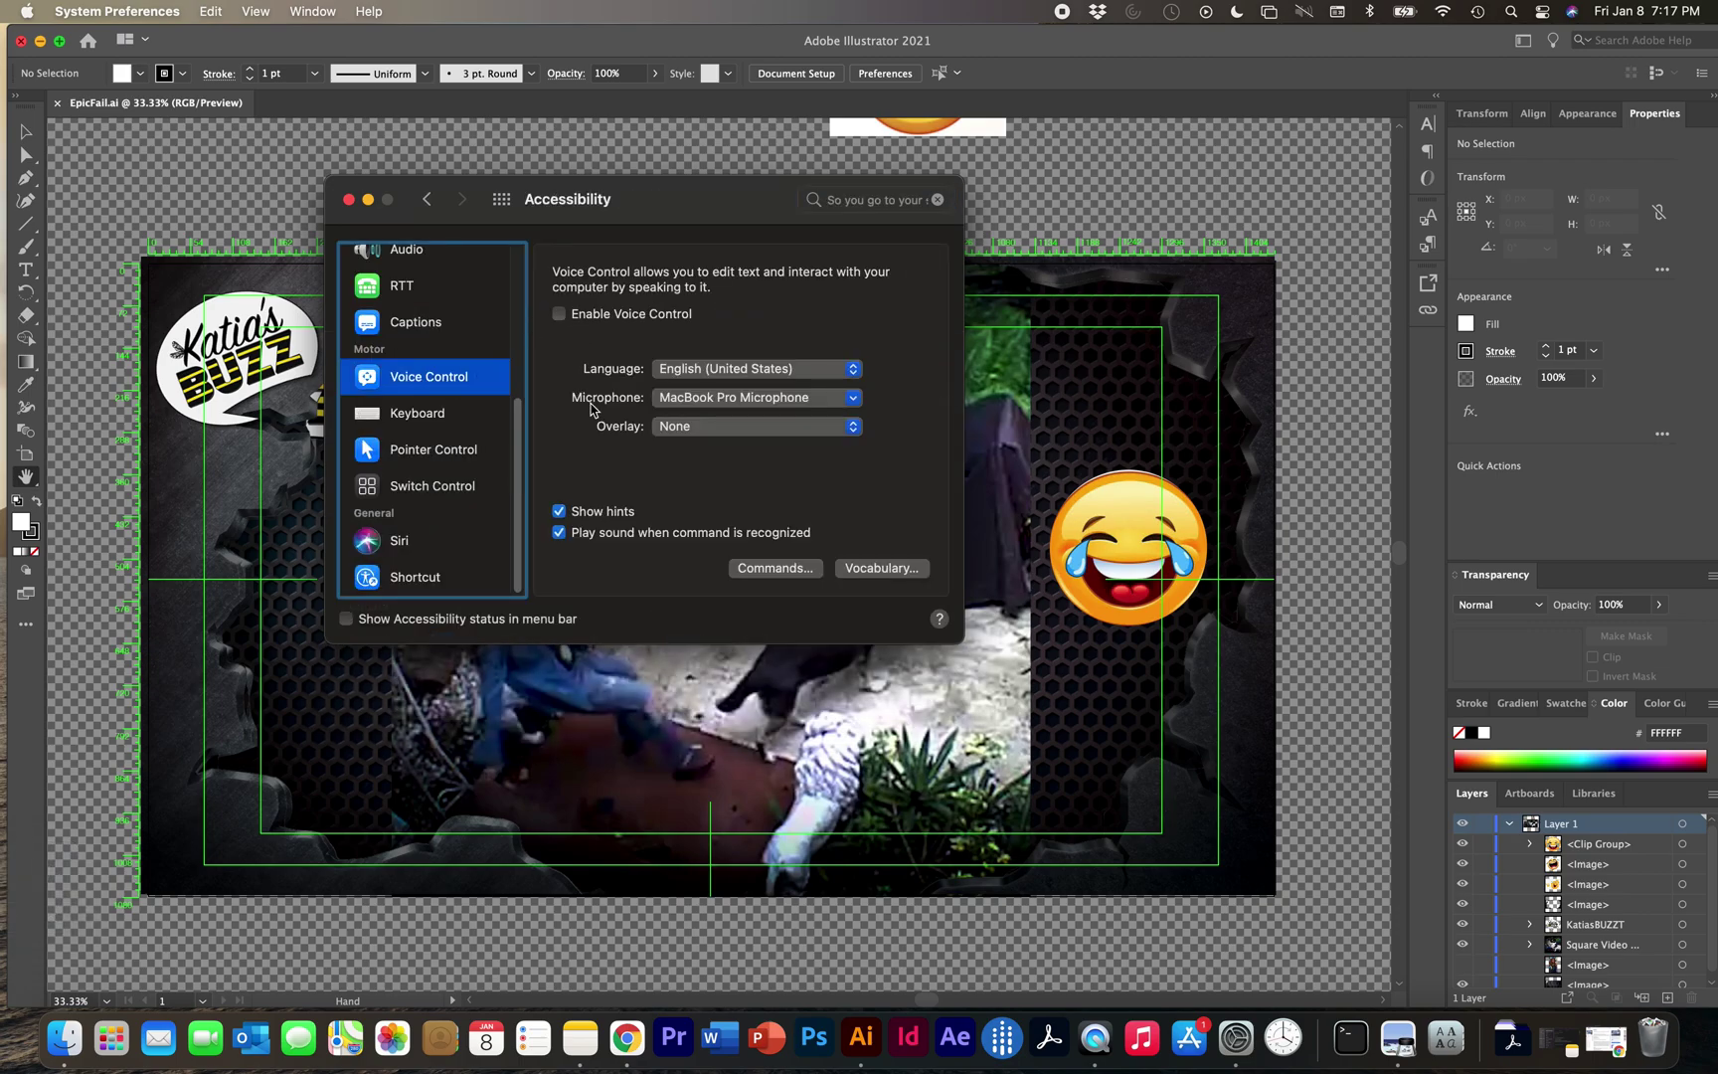
Close System Preferences, confirm the Illustrator app menu shows no numbers, then minimize Illustrator
click(349, 200)
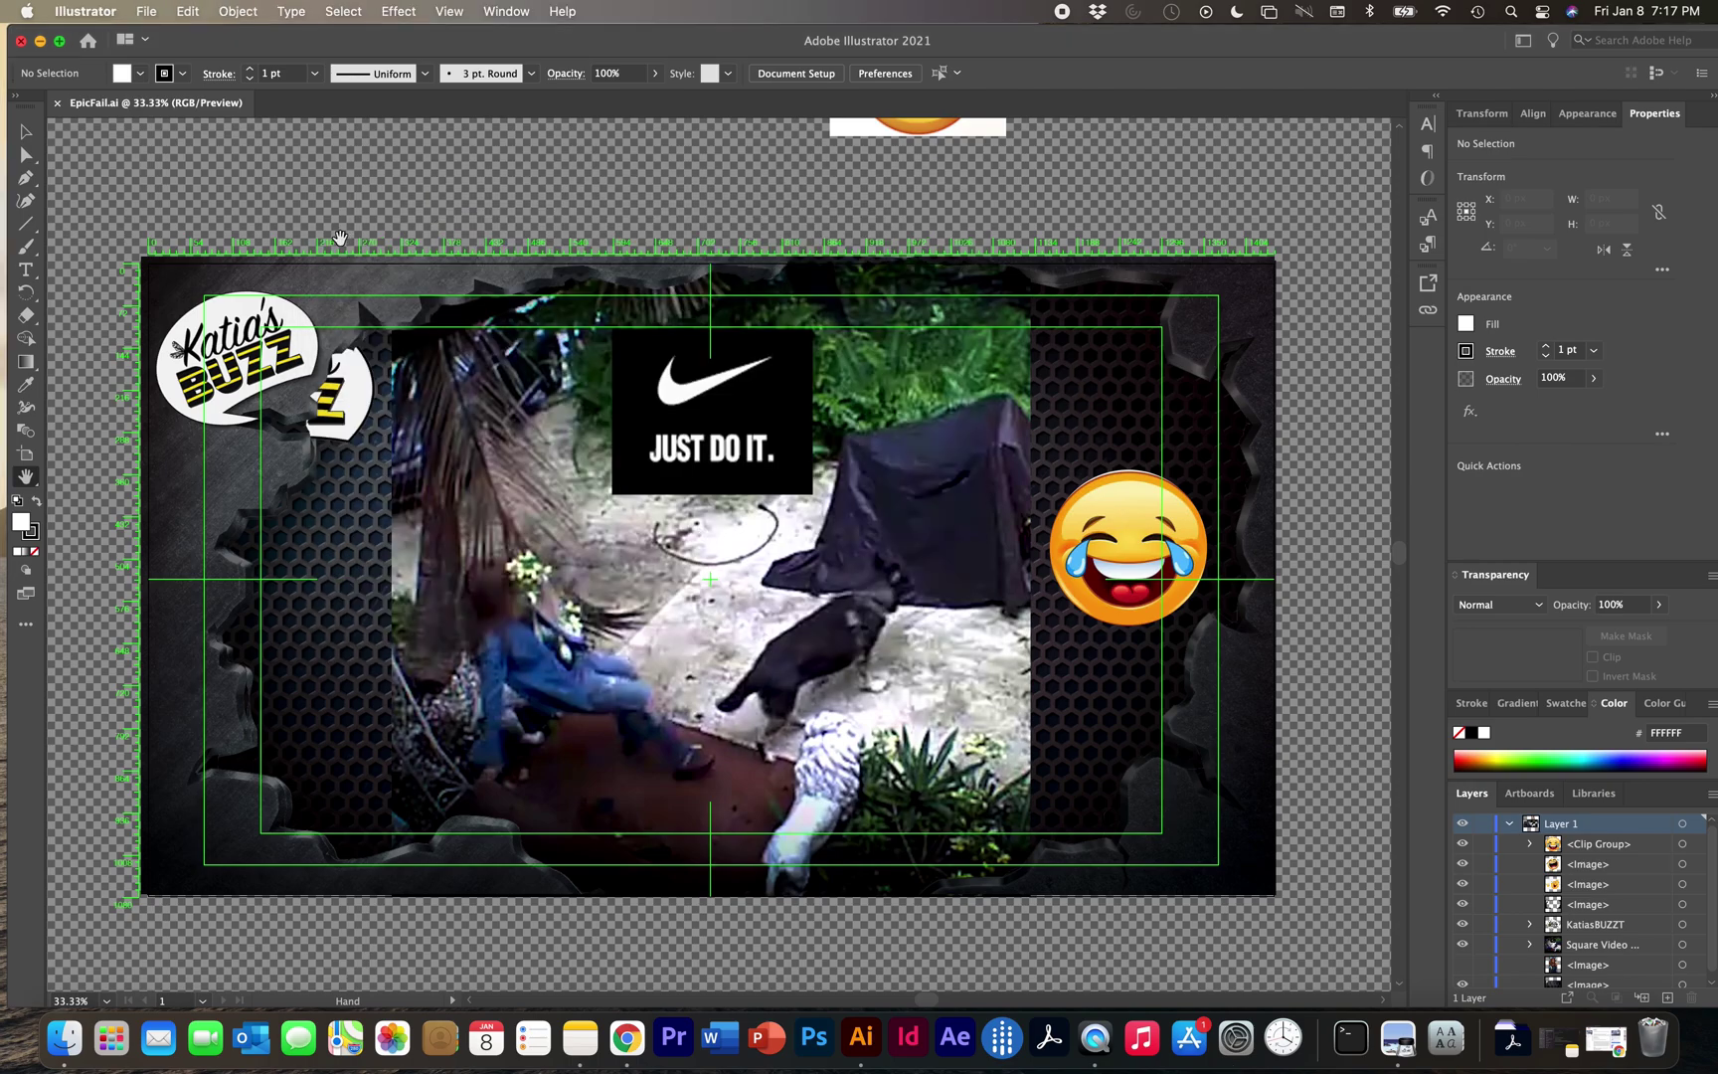
click(104, 14)
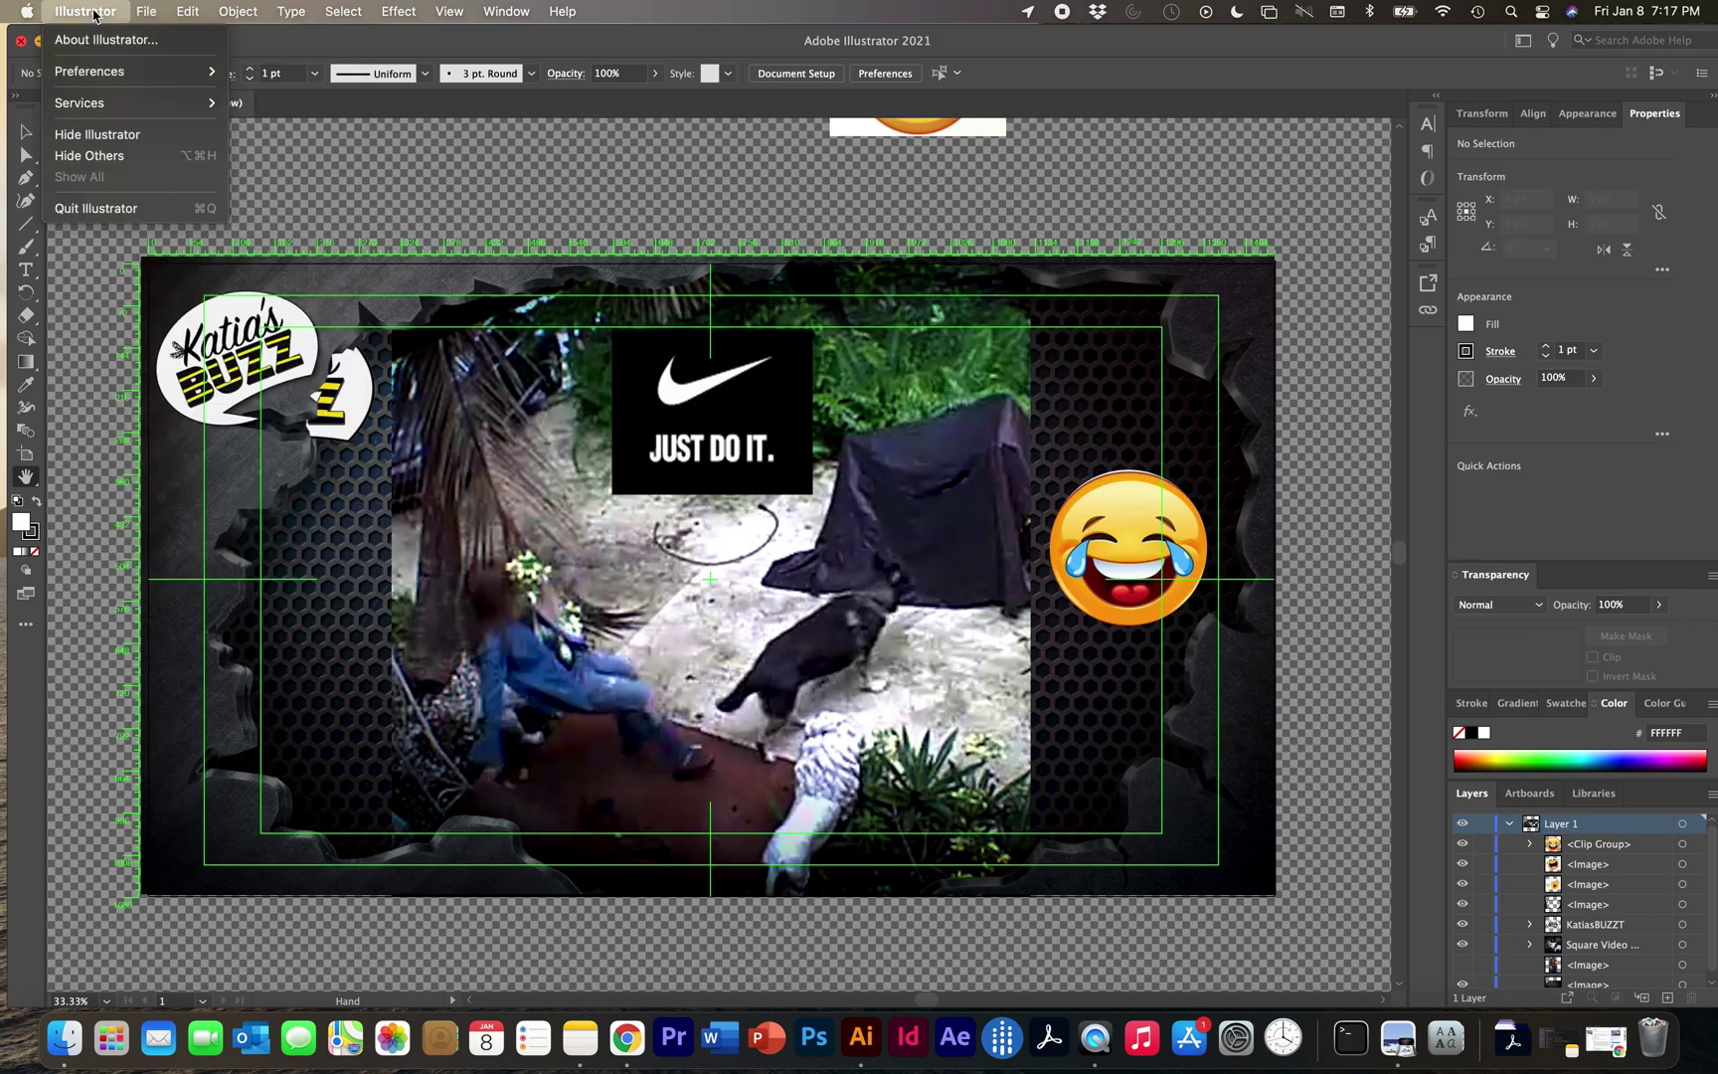
click(150, 305)
click(40, 42)
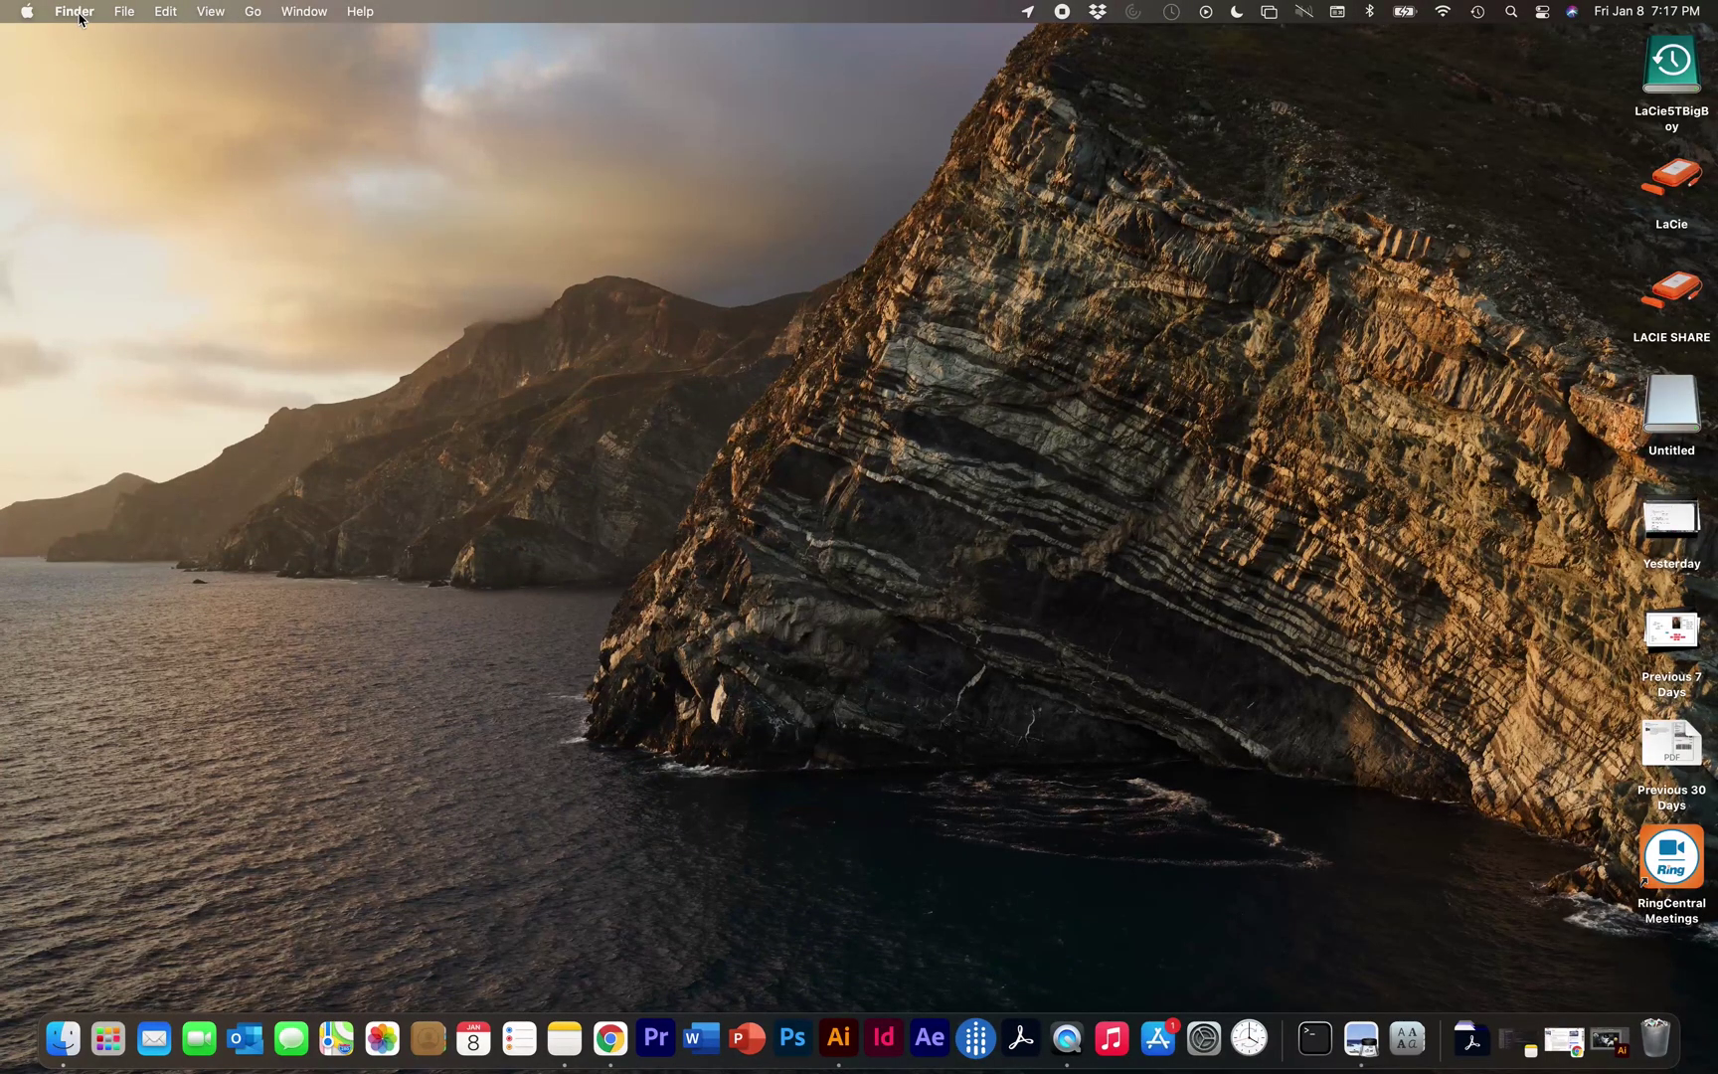
click(77, 12)
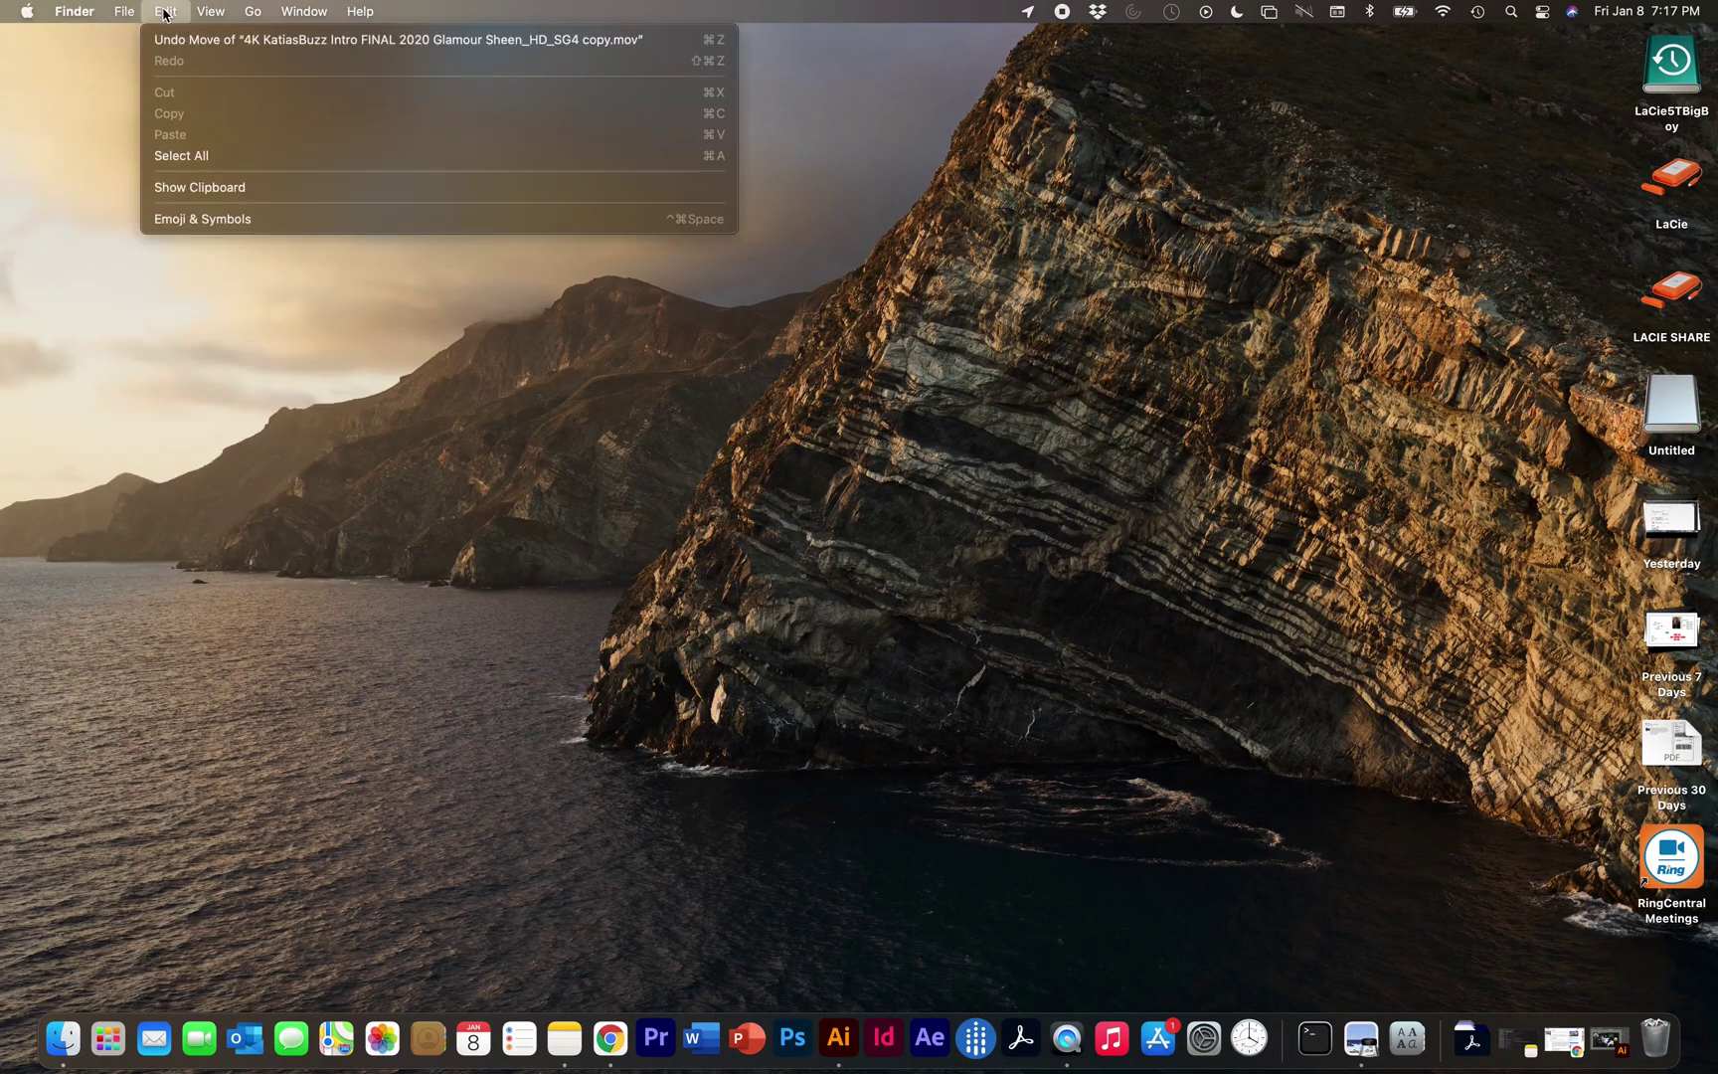